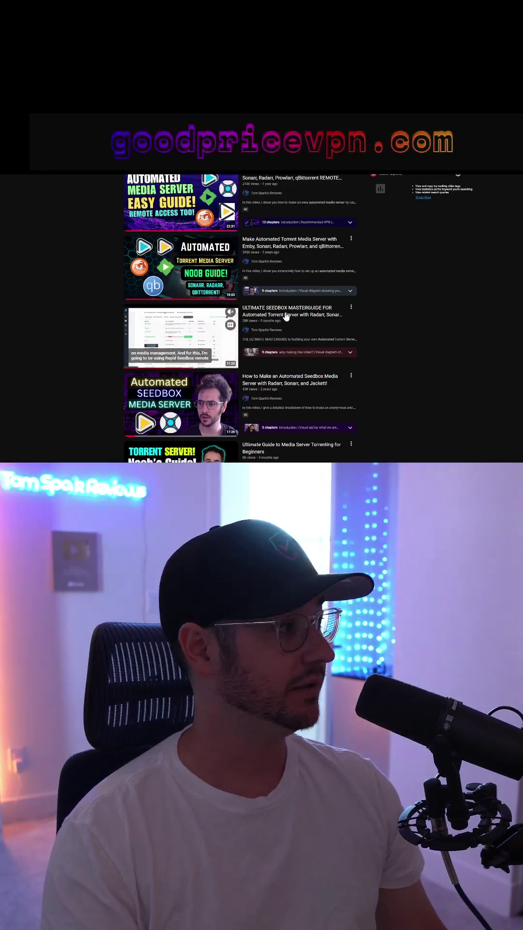
pyautogui.scroll(-1, 291, 248)
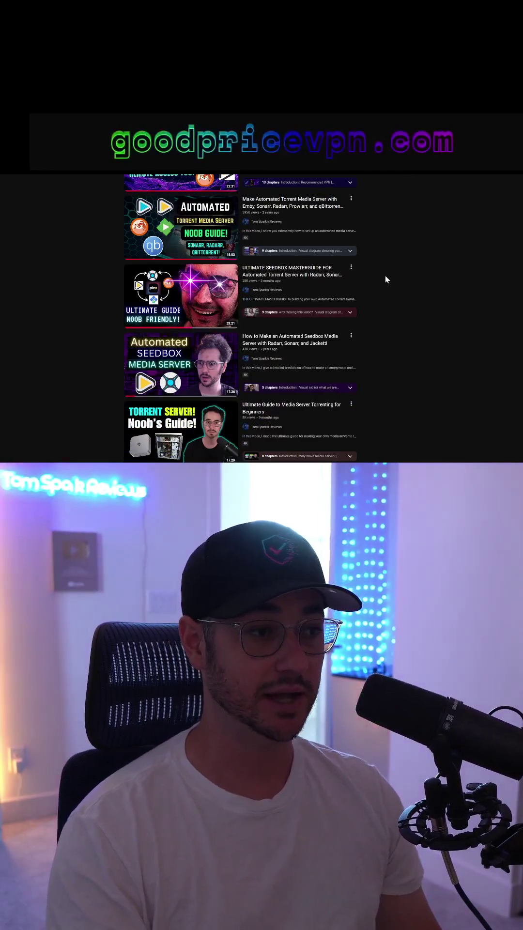